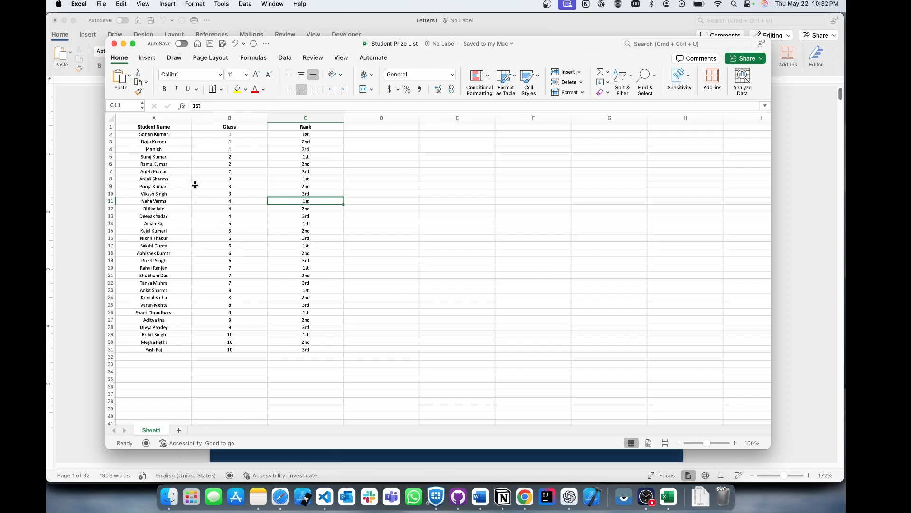
Step: Review the student prize list in Excel, then the merged certificates in Word and their print preview
left_click(211, 356)
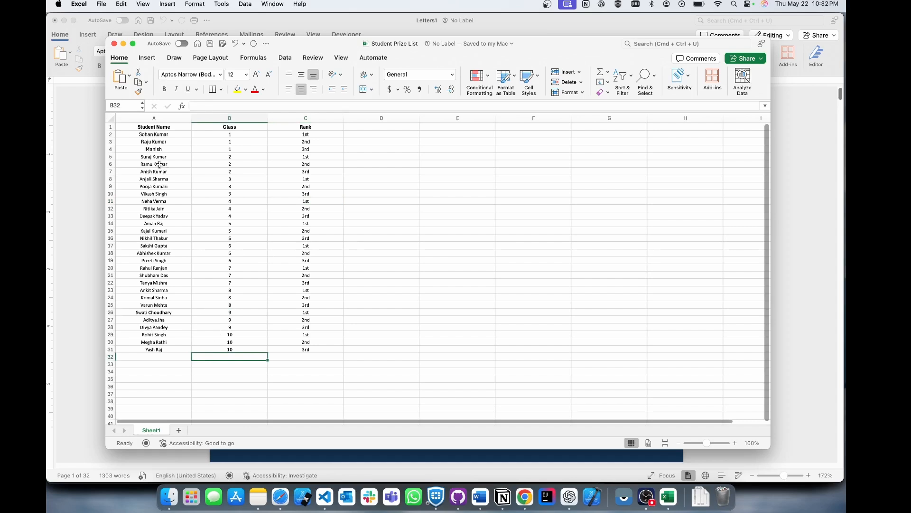
left_click(803, 178)
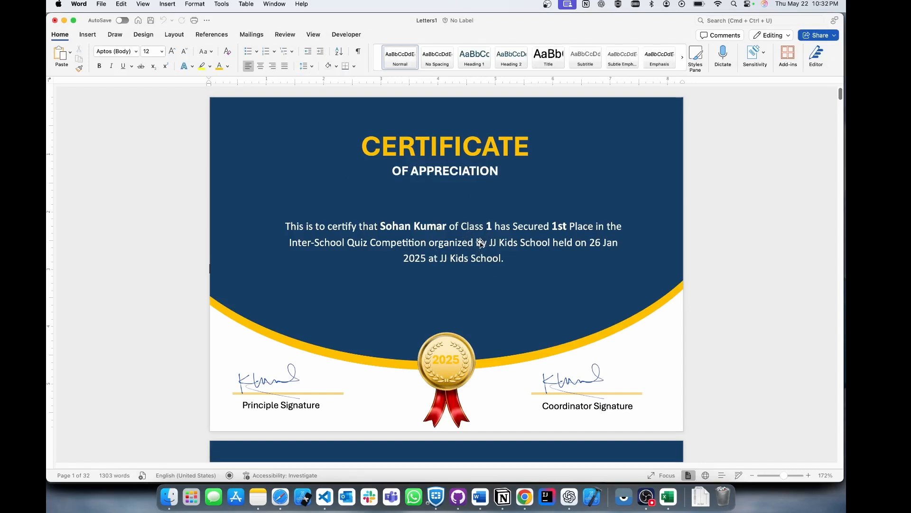
key("super+p")
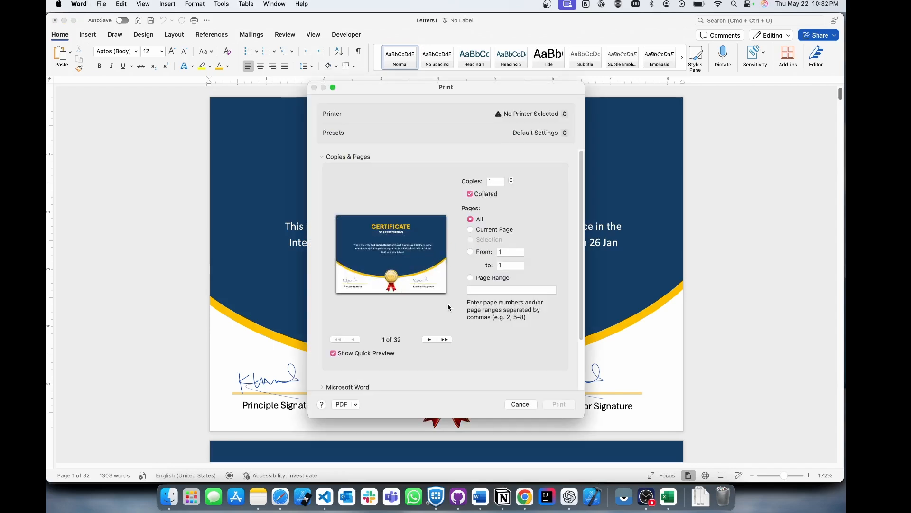
left_click(521, 404)
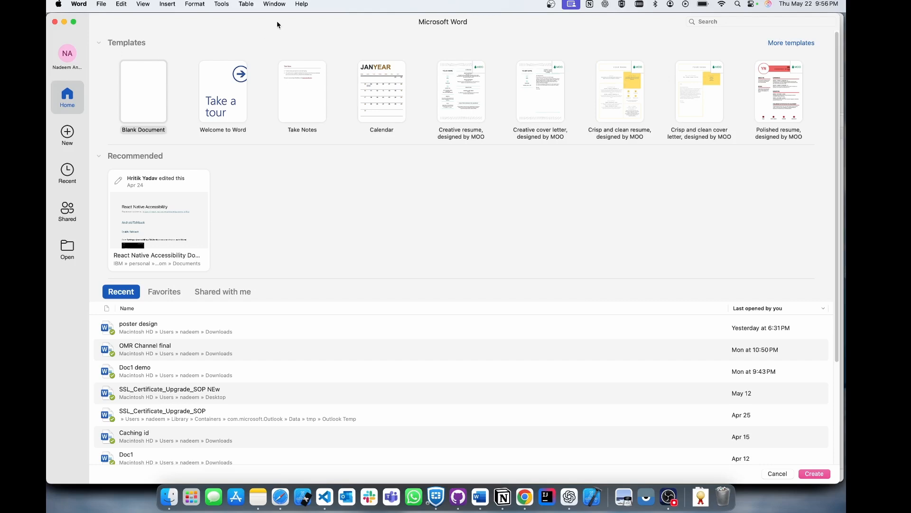
Step: Create a blank Word document and apply the last custom margin setting of 0 inches on all sides
double_click(143, 94)
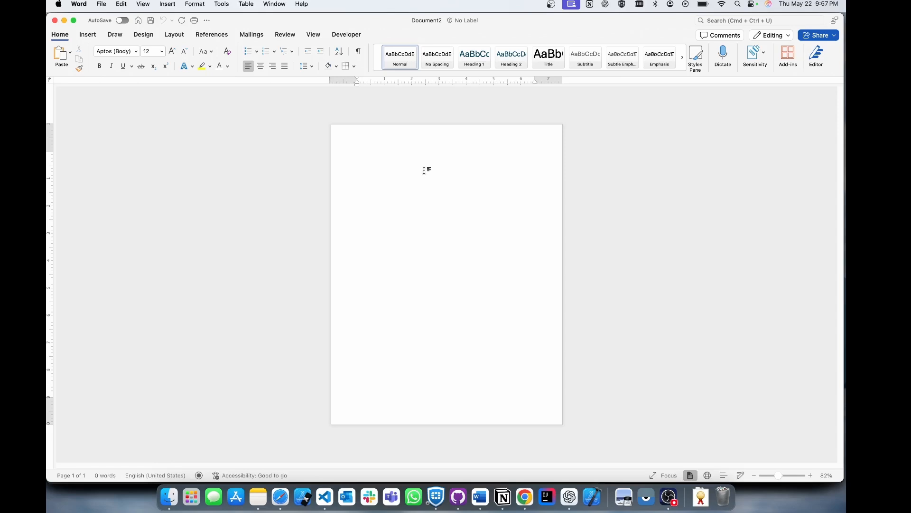
left_click(144, 35)
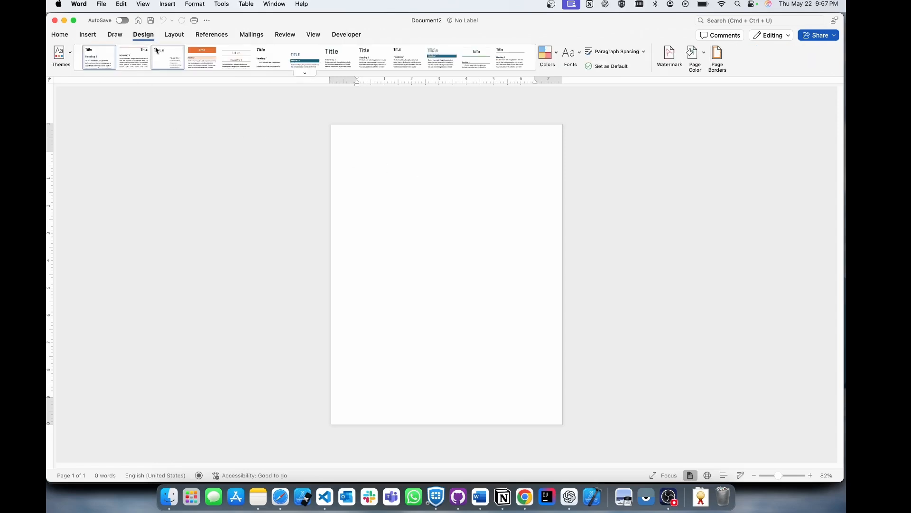
left_click(179, 36)
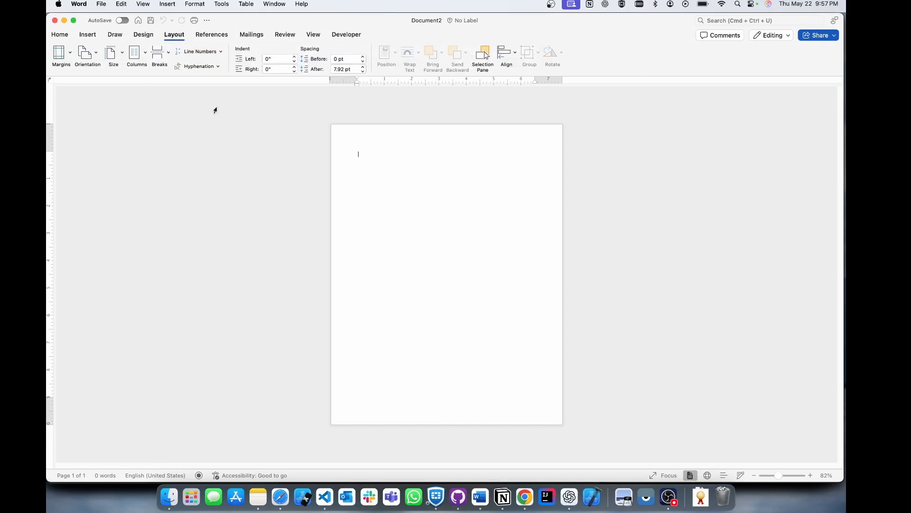
left_click(60, 58)
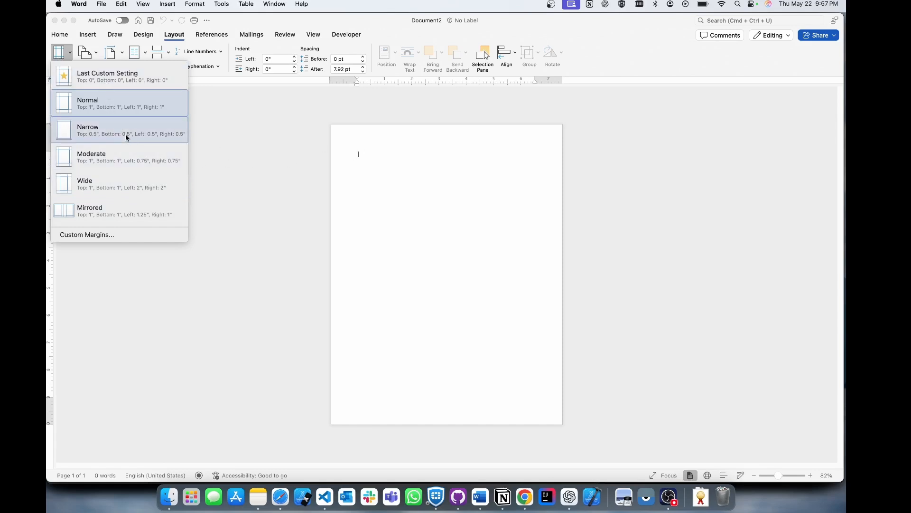
left_click(110, 75)
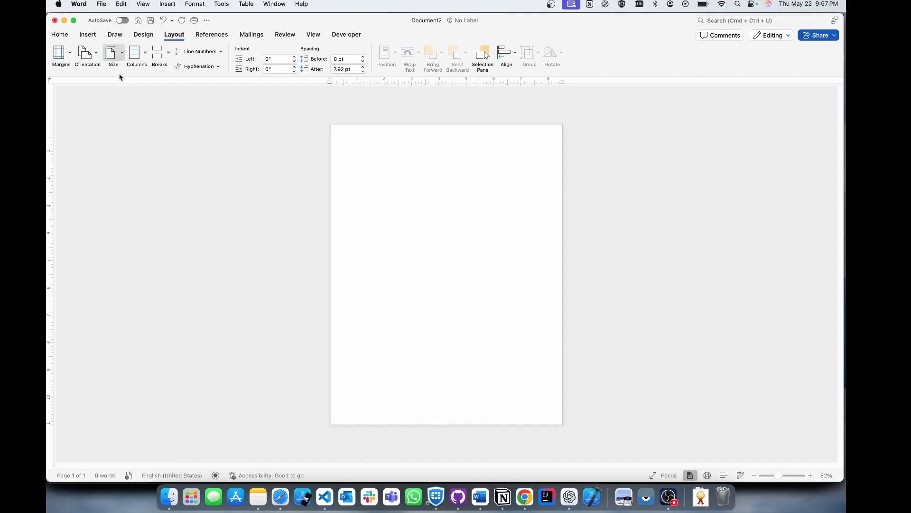
Step: Set the paper size to A5 and the page orientation to Landscape
left_click(112, 53)
left_click(115, 59)
left_click(115, 58)
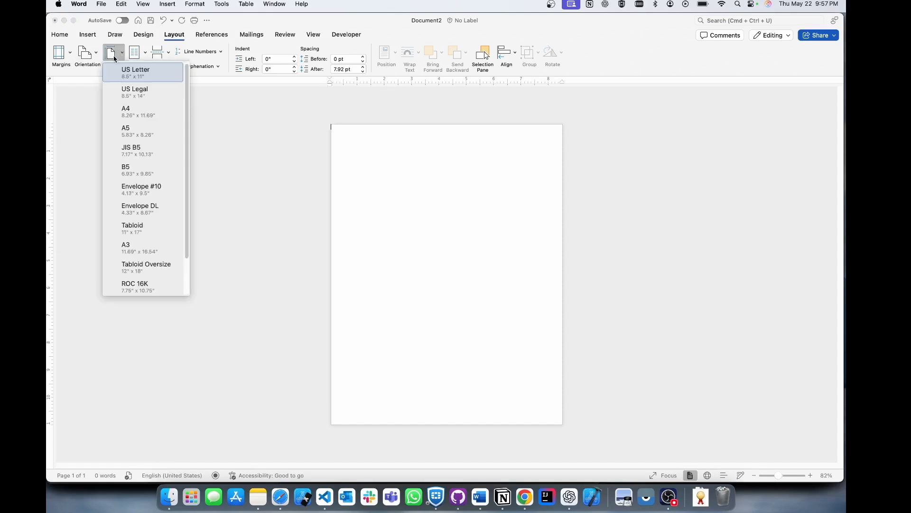
scroll(126, 227, "down", 2)
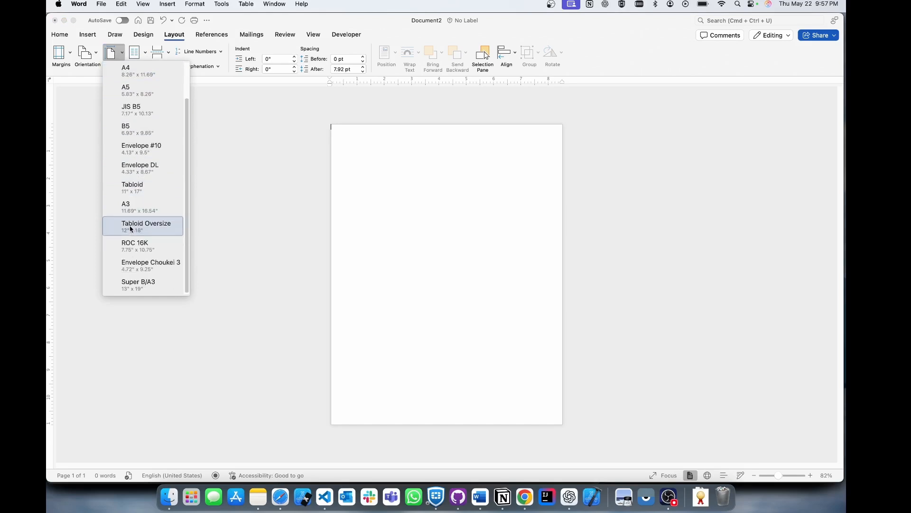
scroll(123, 207, "up", 2)
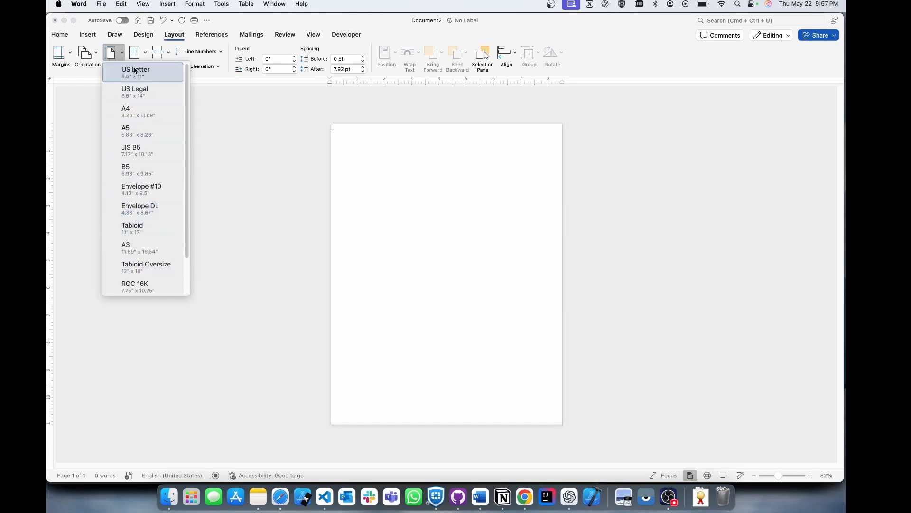
left_click(141, 134)
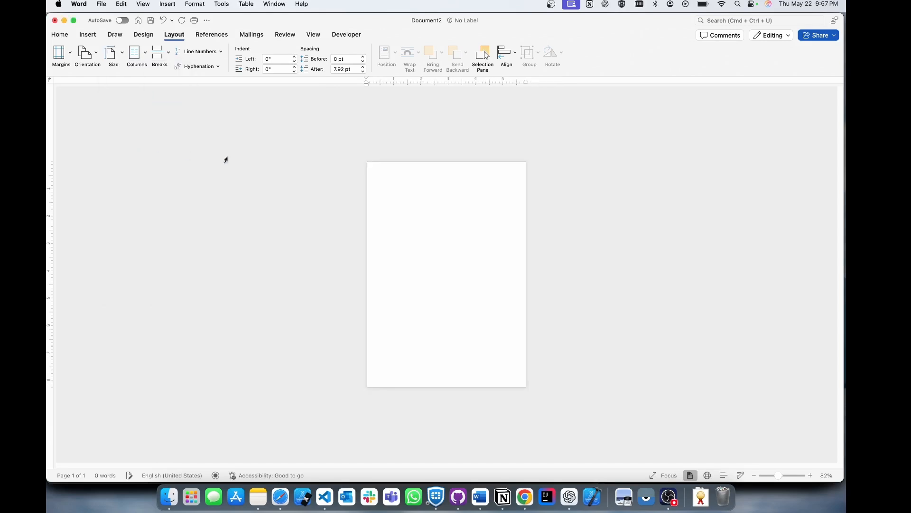
left_click(114, 59)
left_click(220, 140)
left_click(86, 56)
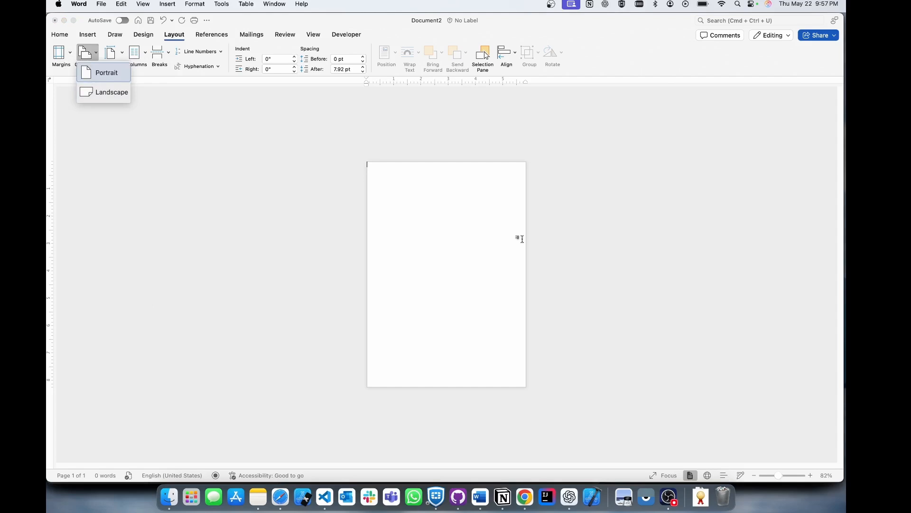
left_click(92, 93)
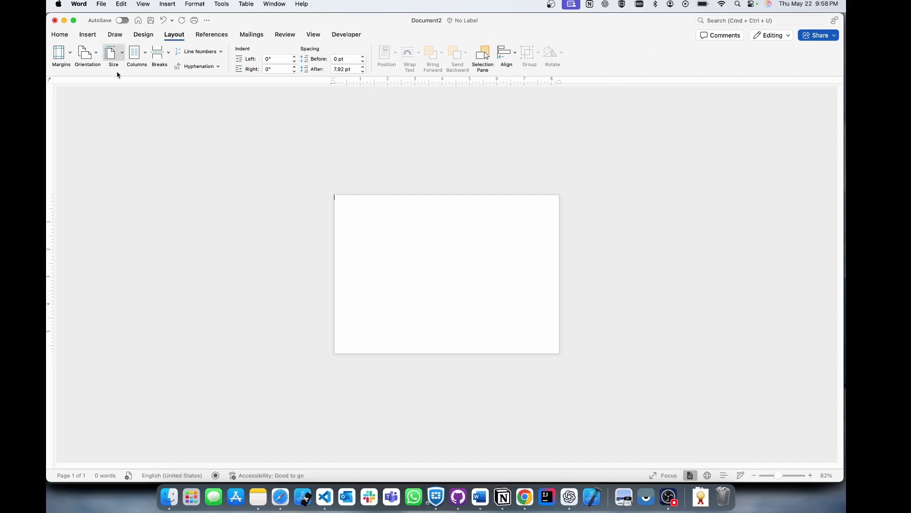
Step: Draw an oval and enlarge it to about 10.29 by 6.3 inches, extending past the page's top and side edges
left_click(90, 35)
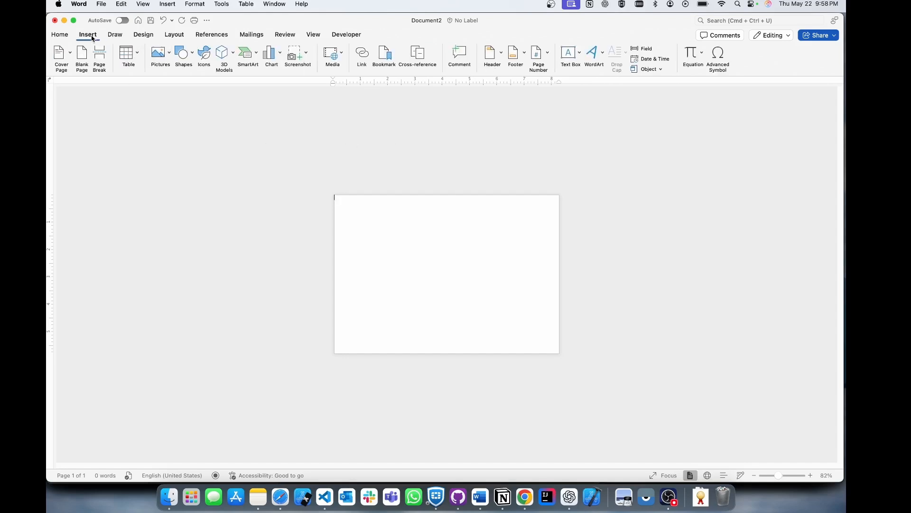
left_click(184, 54)
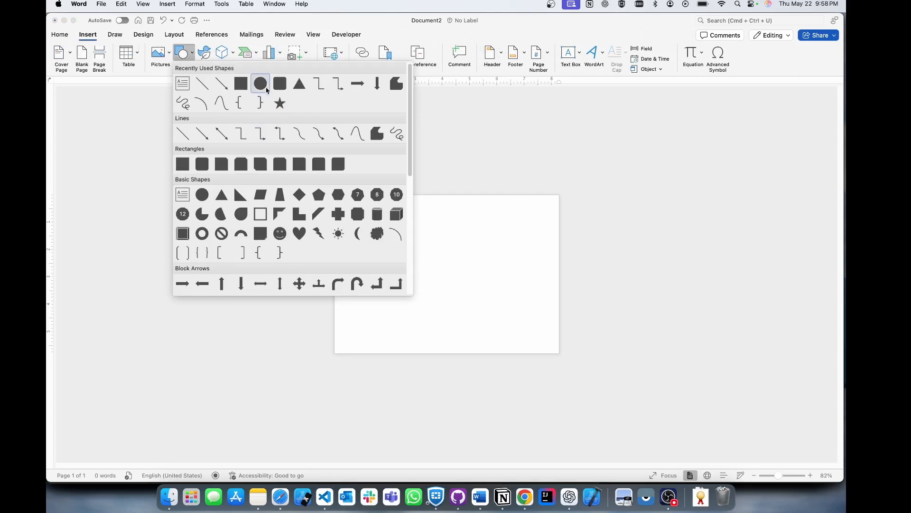
left_click(264, 83)
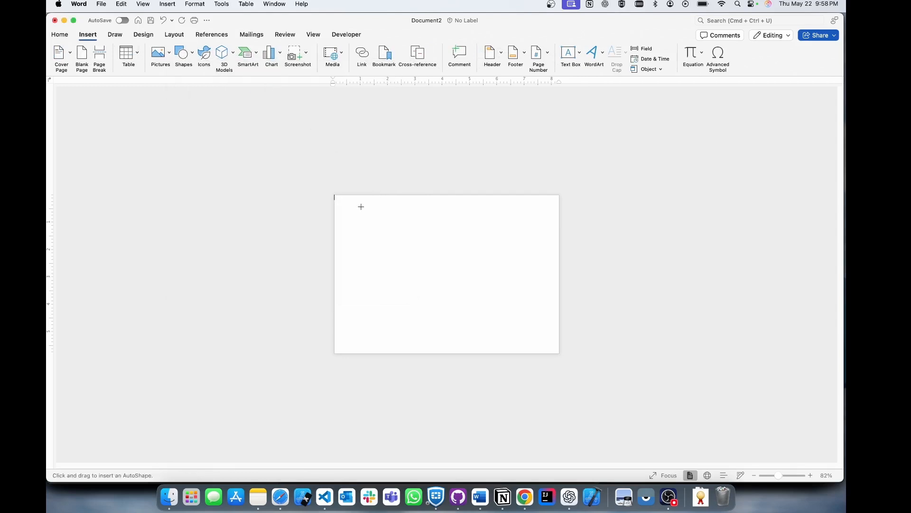
left_click_drag(340, 200, 554, 322)
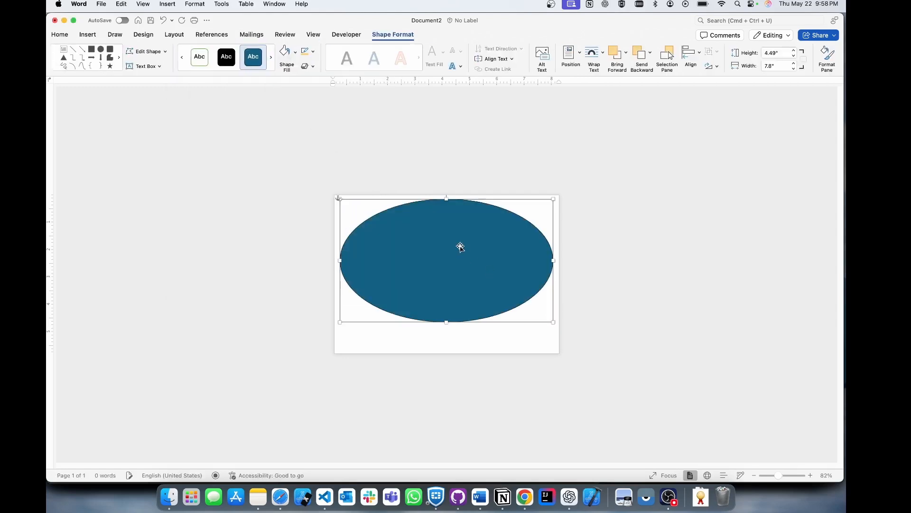
scroll(459, 248, "up", 5)
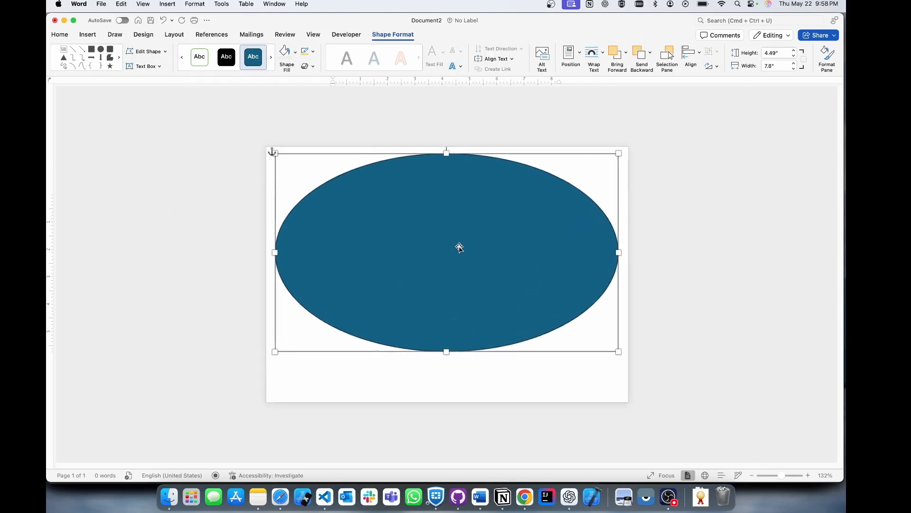
double_click(453, 246)
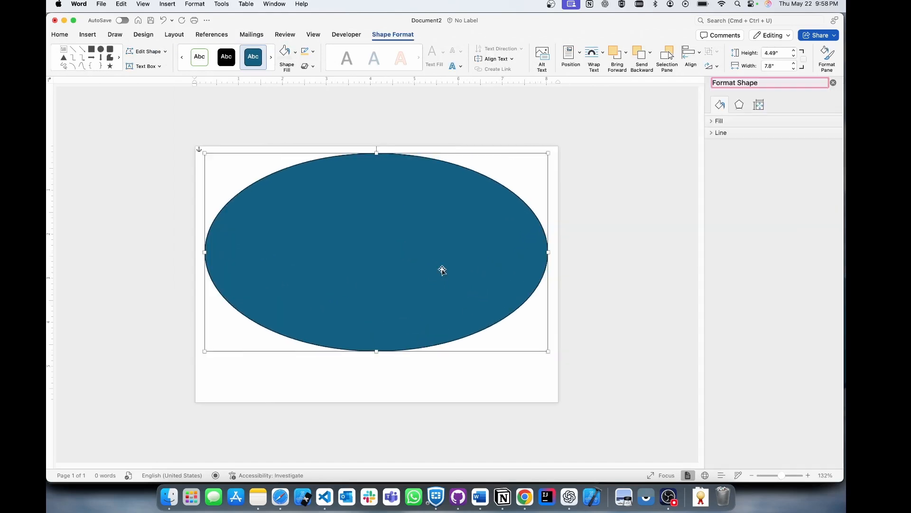
left_click_drag(548, 153, 584, 114)
mouse_move(401, 222)
left_mouse_down()
mouse_move(354, 205)
mouse_move(368, 212)
mouse_move(355, 286)
mouse_move(387, 228)
left_mouse_up()
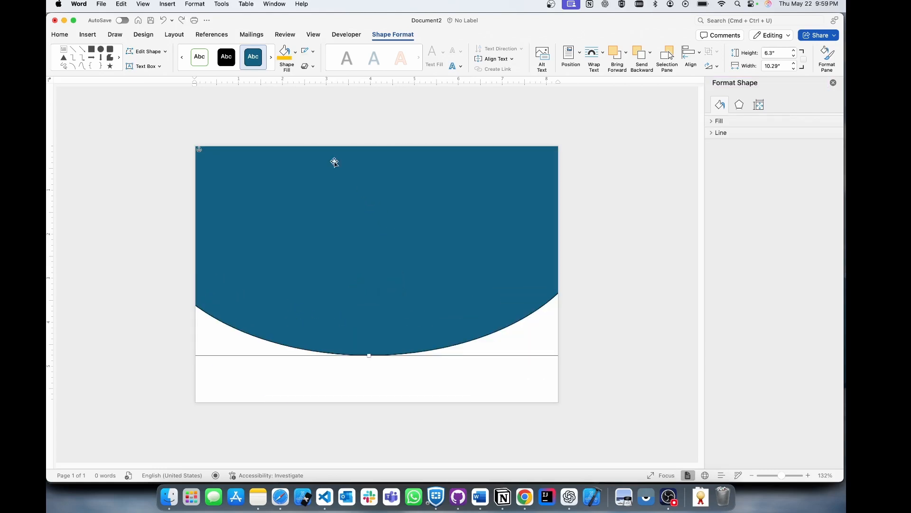
Step: Fill the large oval with the standard gold color and remove its outline
left_click(296, 52)
left_click(301, 167)
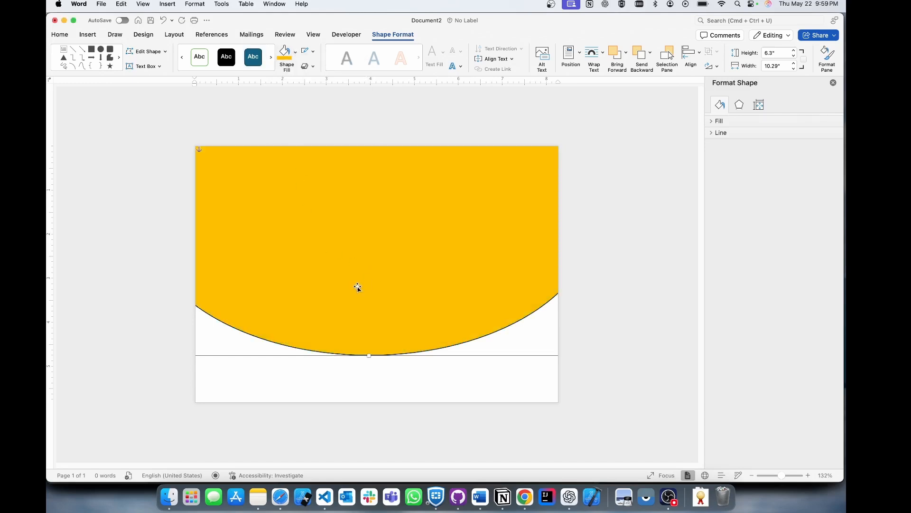
left_click(312, 51)
left_click(334, 75)
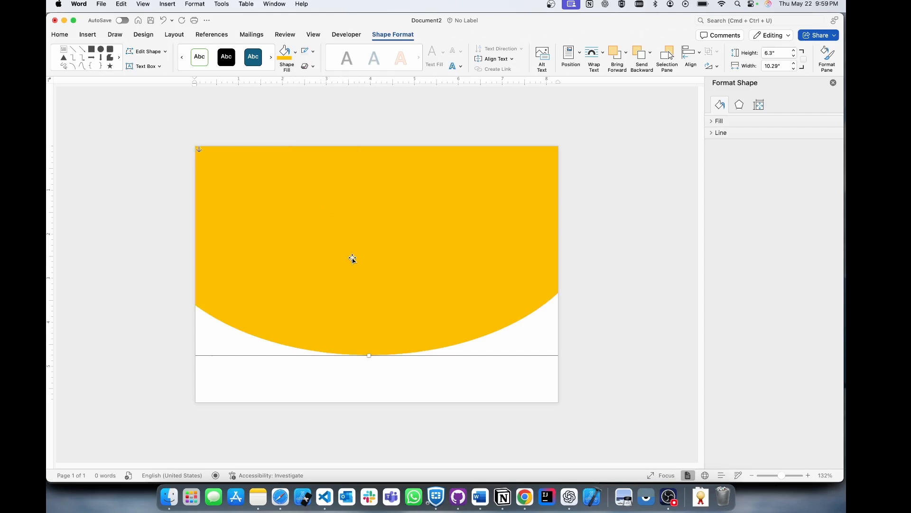
Step: Duplicate the gold oval slightly higher, fill the copy with dark blue, and adjust it to leave a thin gold curve below
left_click_drag(355, 257, 357, 246)
left_click(295, 54)
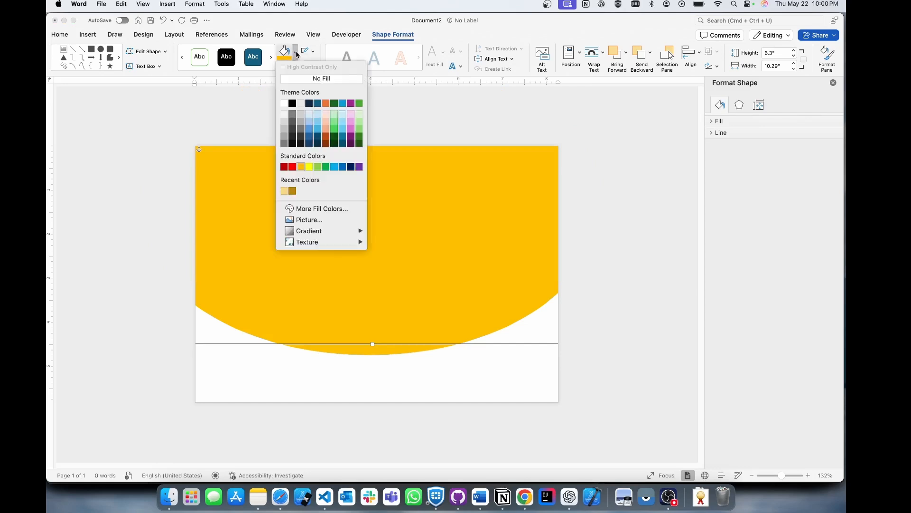
left_click(309, 141)
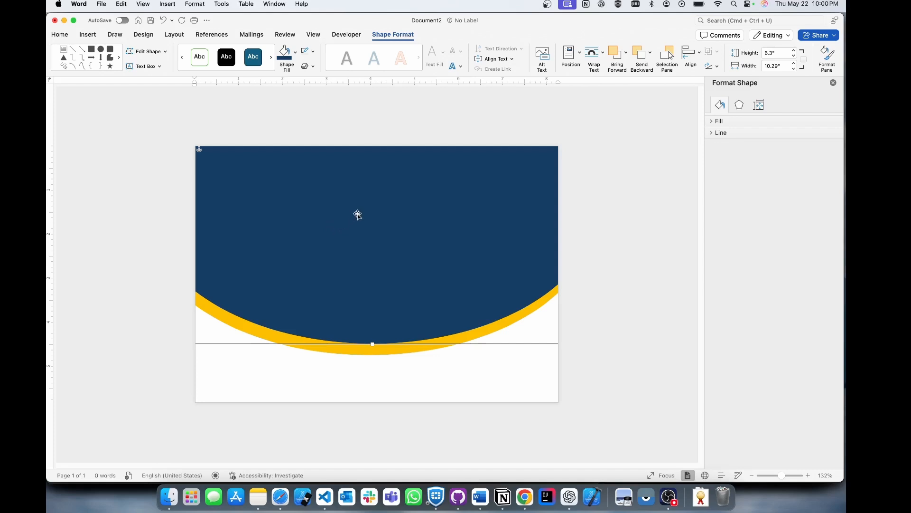
left_click_drag(366, 209, 364, 213)
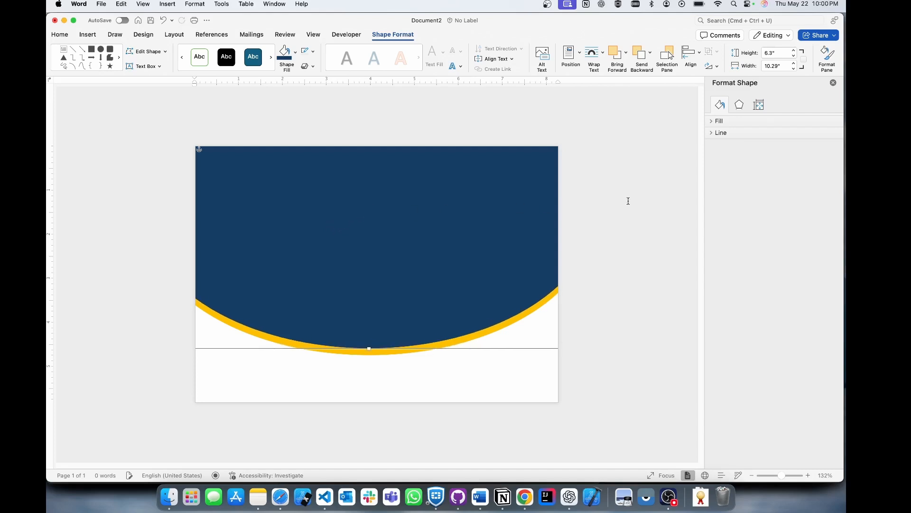
left_click(417, 242)
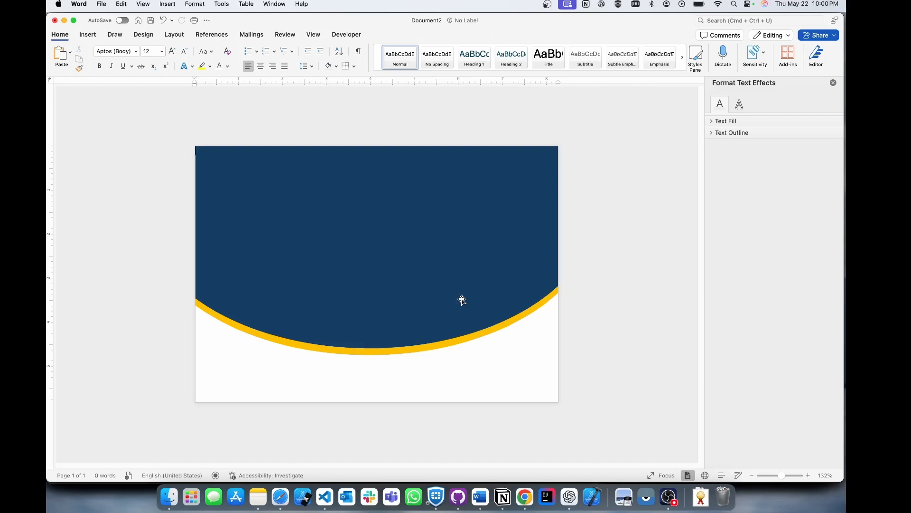
Step: Insert the gold medal picture from the Downloads folder and set its text wrapping to In Front of Text
left_click(88, 36)
left_click(160, 55)
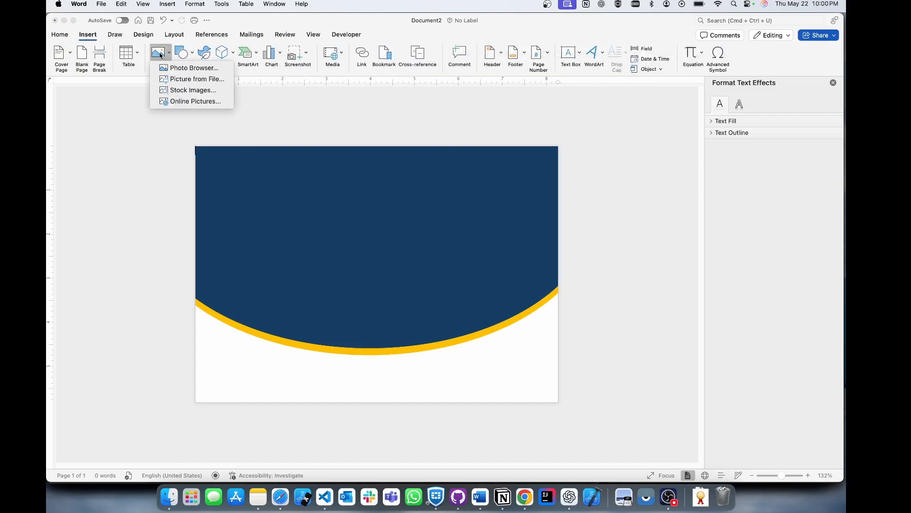
left_click(190, 79)
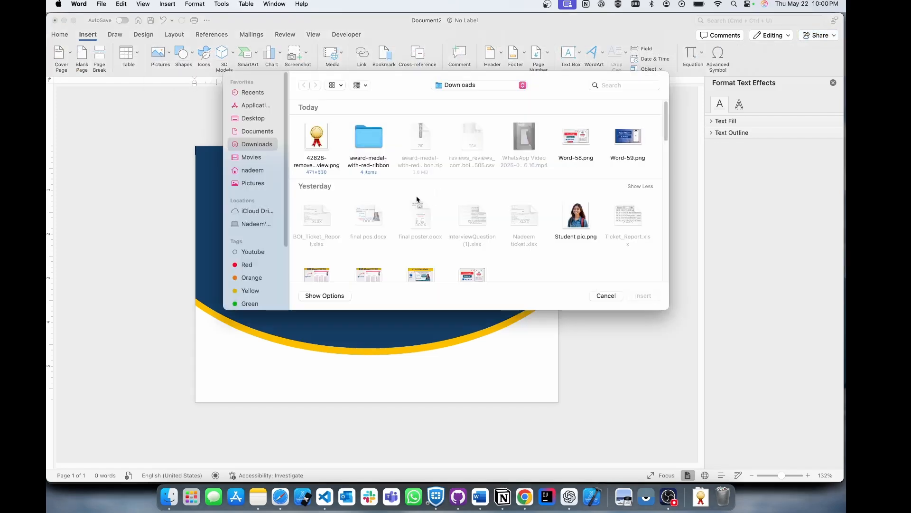
left_click(316, 151)
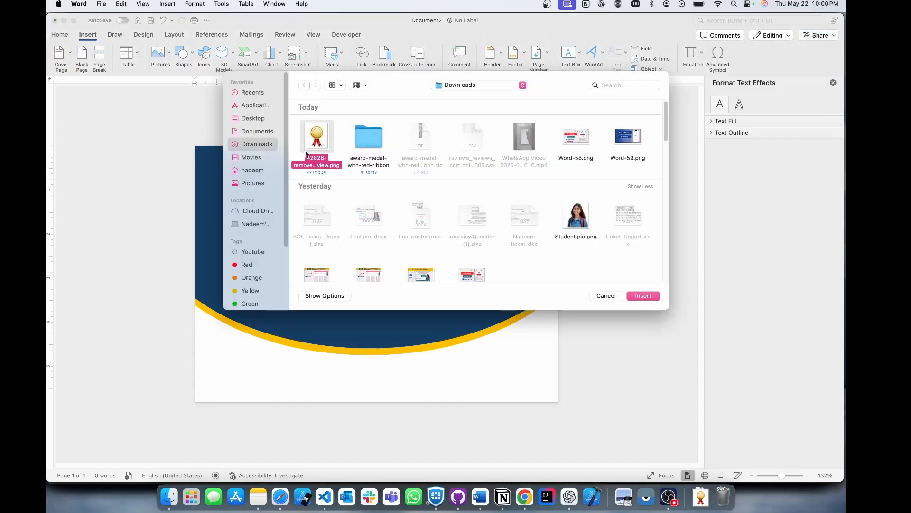
left_click(643, 296)
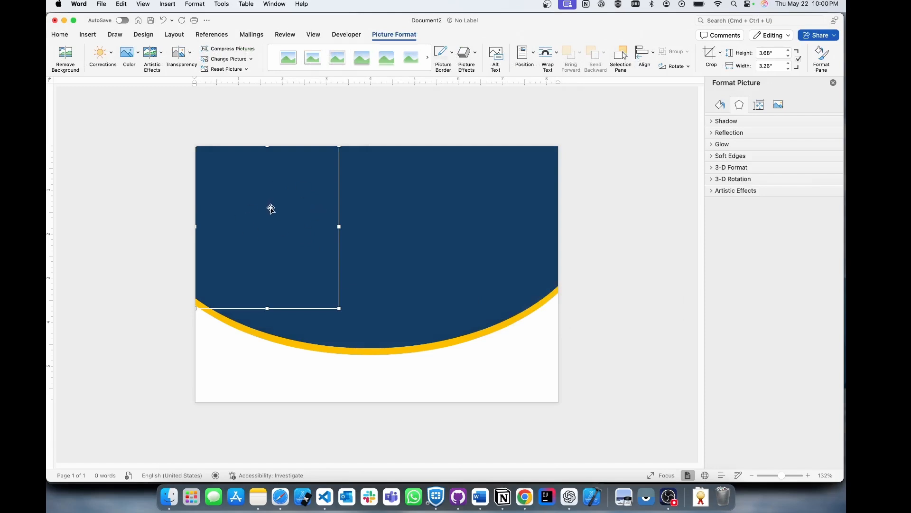
left_click(546, 56)
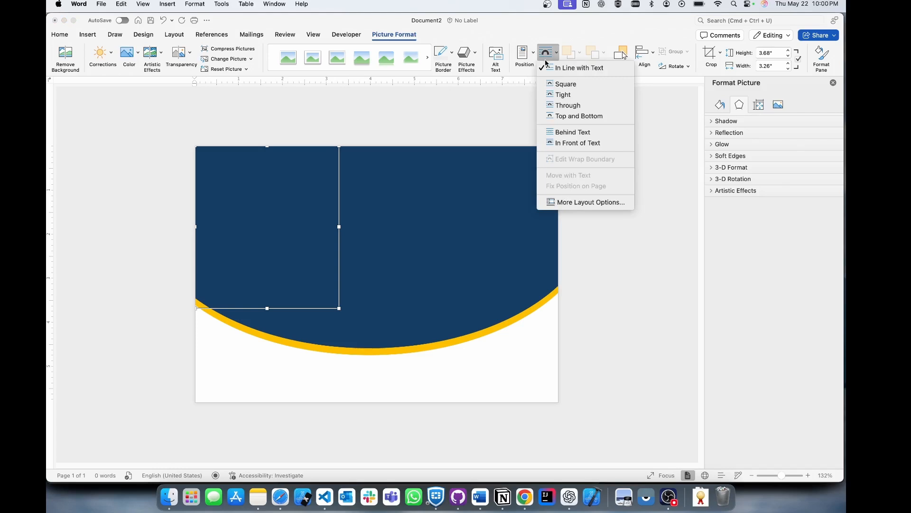
left_click(577, 142)
Step: Shrink the medal to about 1.99 inches high by 1.76 inches wide and center it over the lowest part of the gold curve
left_click_drag(253, 209, 370, 267)
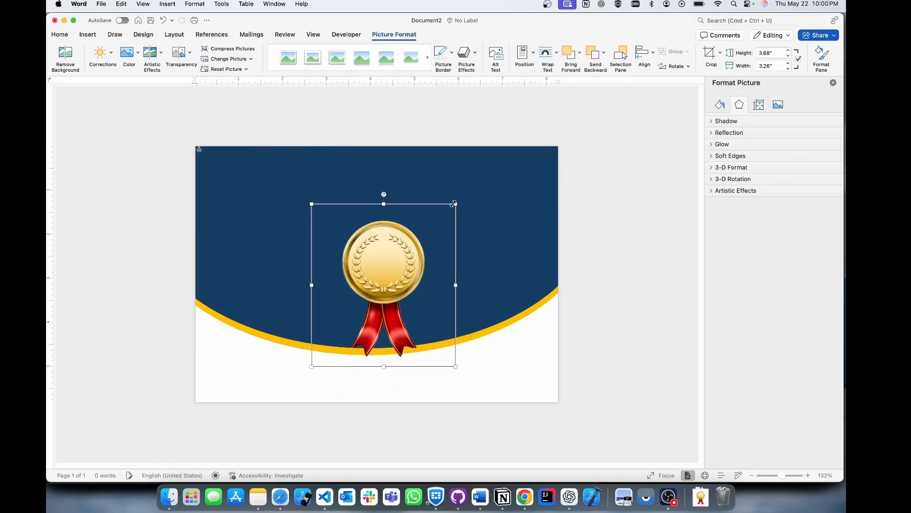
left_click_drag(456, 202, 430, 232)
left_click_drag(382, 277, 381, 277)
left_click_drag(362, 318, 382, 356)
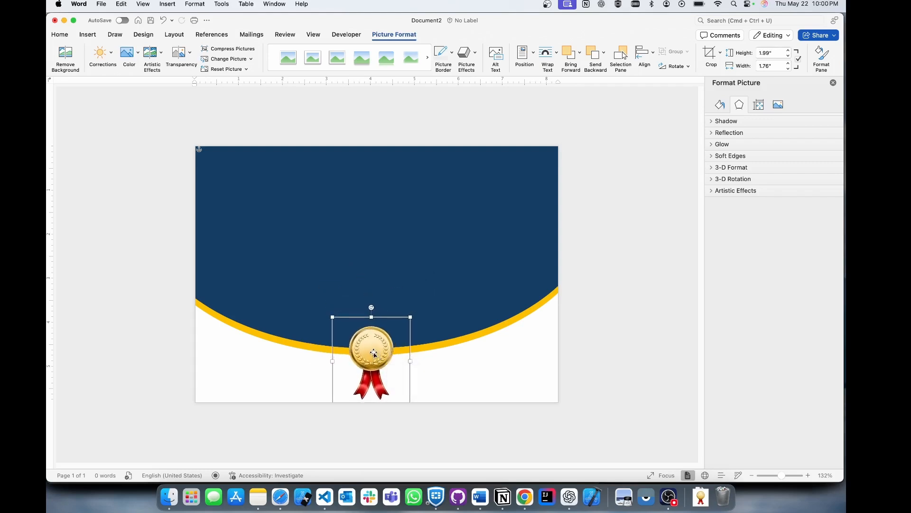
Step: Align the medal picture to the horizontal center of the page over the gold curve
left_click_drag(409, 320, 409, 327)
left_click(431, 264)
scroll(432, 264, "up", 3)
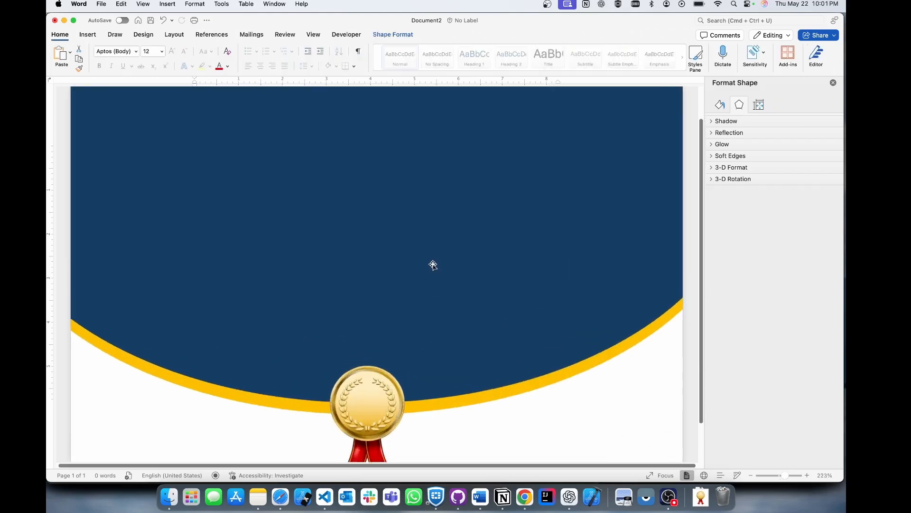
left_click(623, 184)
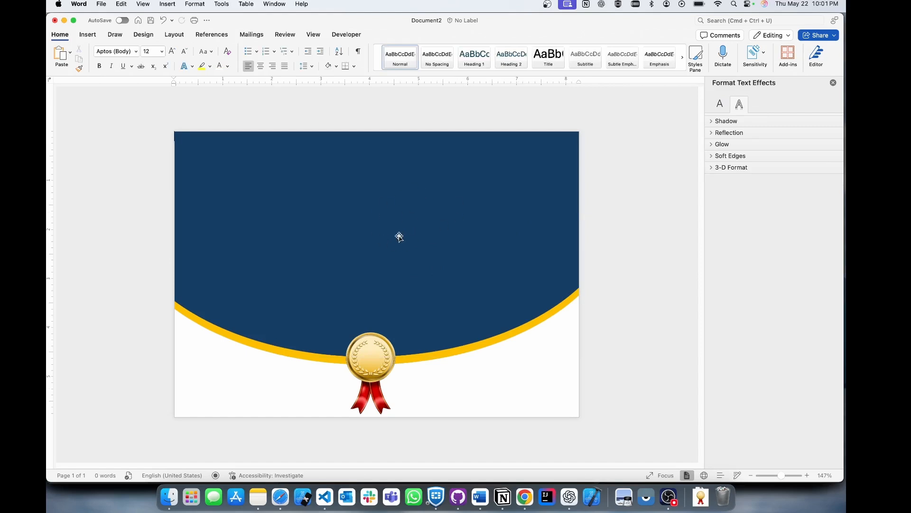
left_click(377, 347)
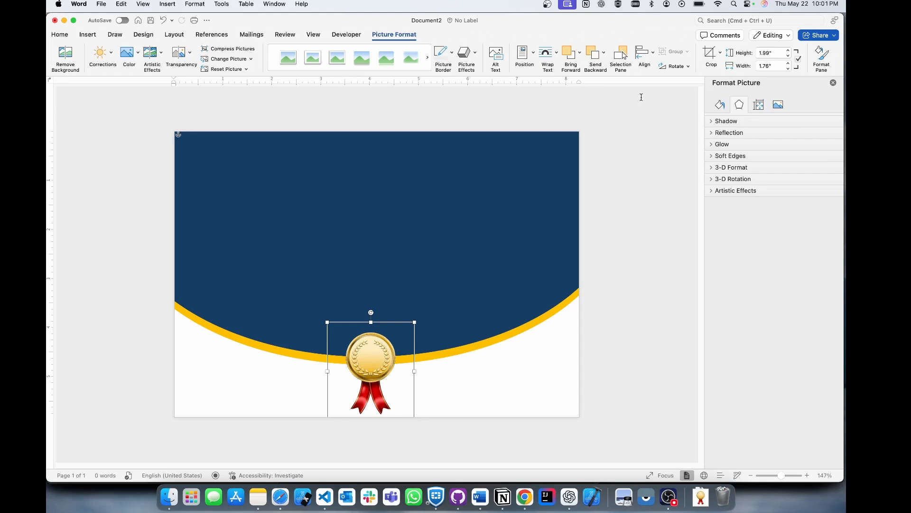
left_click(644, 53)
left_click(669, 90)
left_click(644, 53)
left_click(669, 89)
left_click(372, 214)
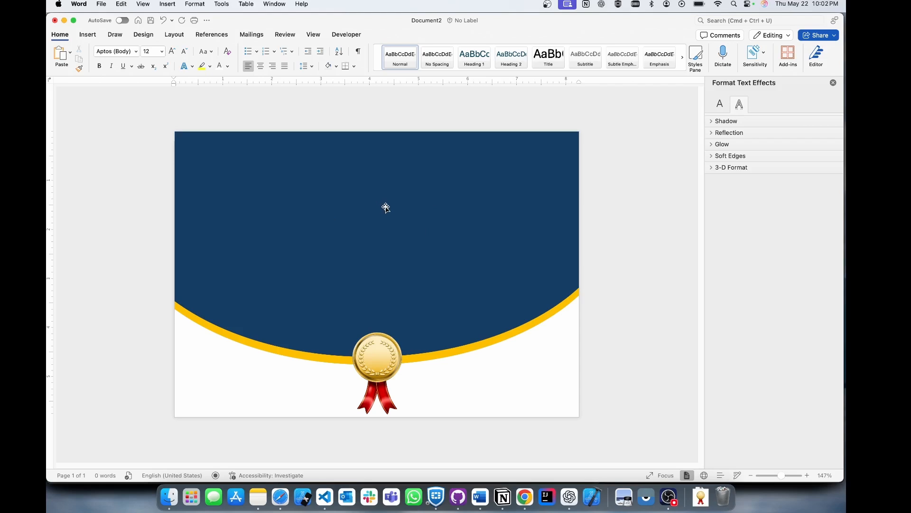
Step: Draw a text box about 3.76 by 0.91 inches in the upper part of the blue area, containing CERTIFICATE
left_click(88, 34)
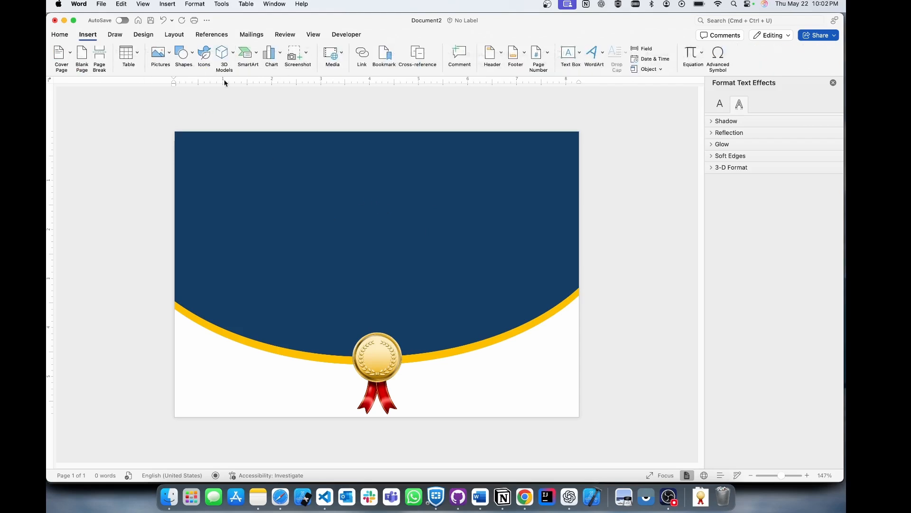
left_click(570, 53)
left_click(579, 65)
mouse_move(293, 155)
left_mouse_down()
mouse_move(431, 198)
mouse_move(478, 200)
left_mouse_up()
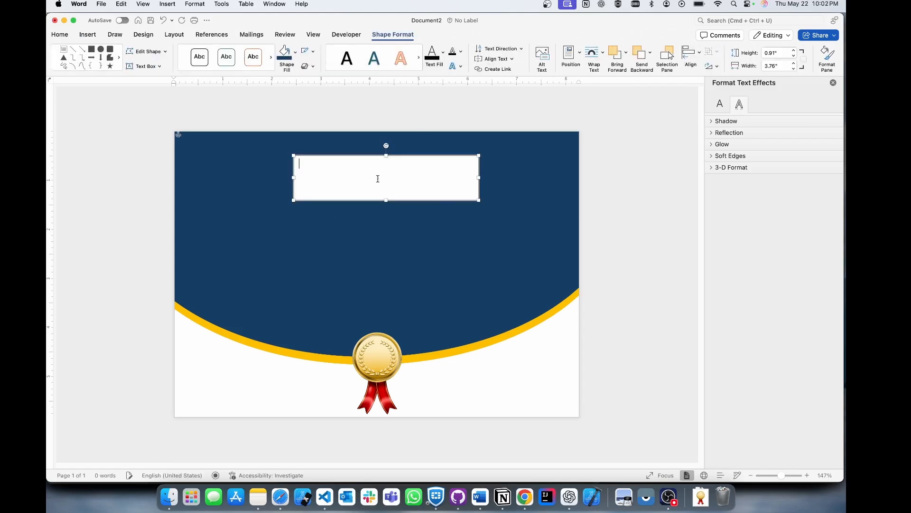
type("CERTIFICATE")
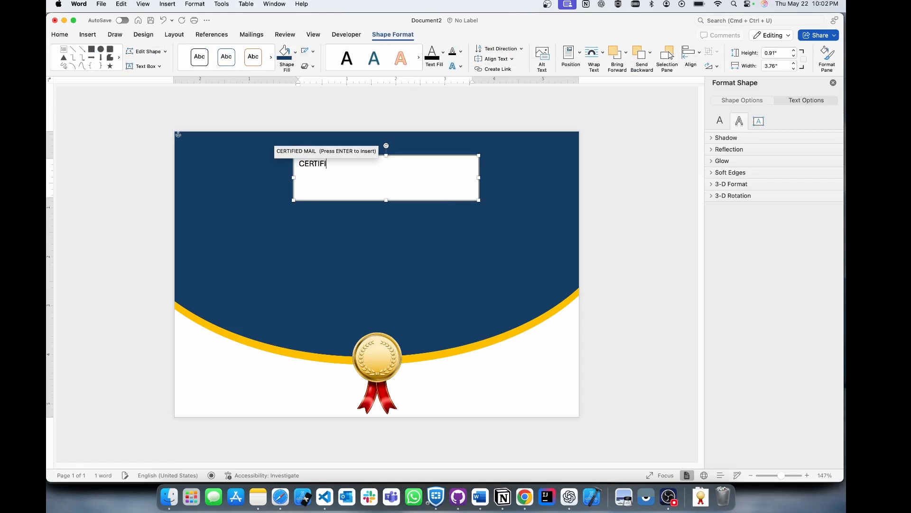
Step: Format the CERTIFICATE text in bold standard gold at 36 pt
key("super+a")
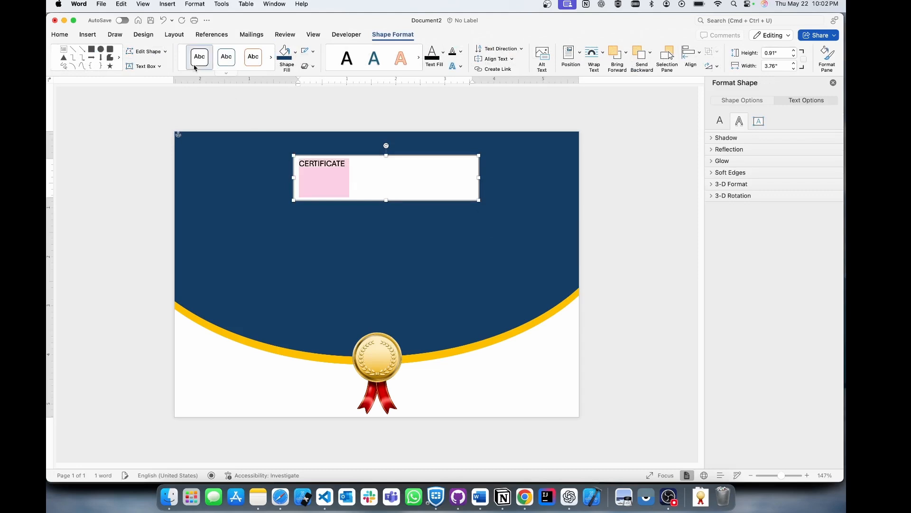
left_click(60, 35)
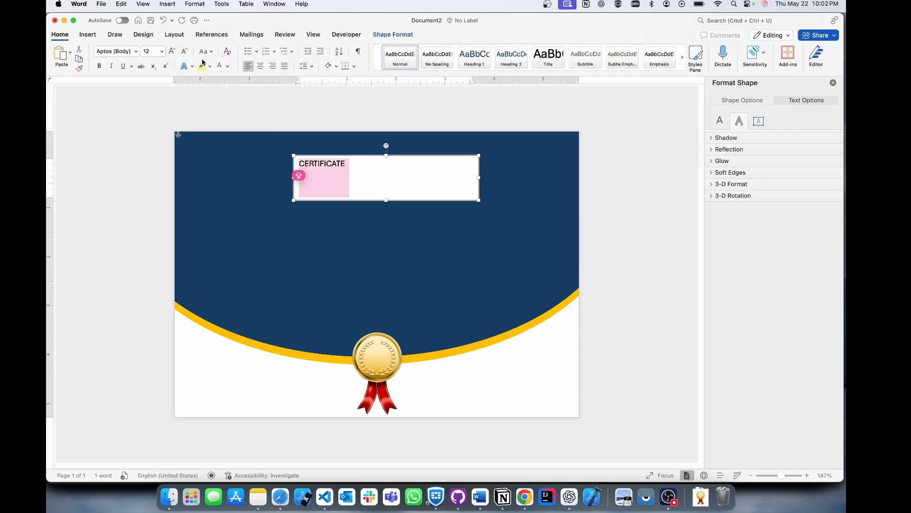
left_click(228, 66)
left_click(239, 179)
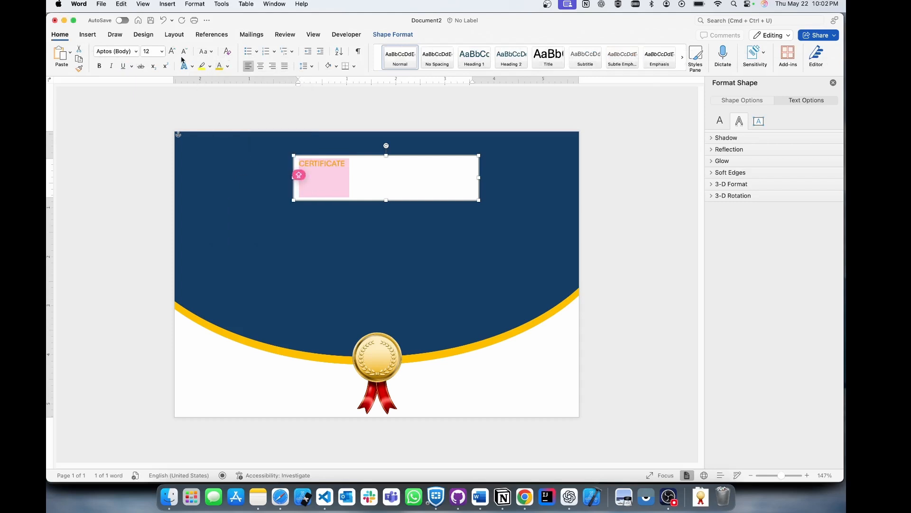
left_click(99, 66)
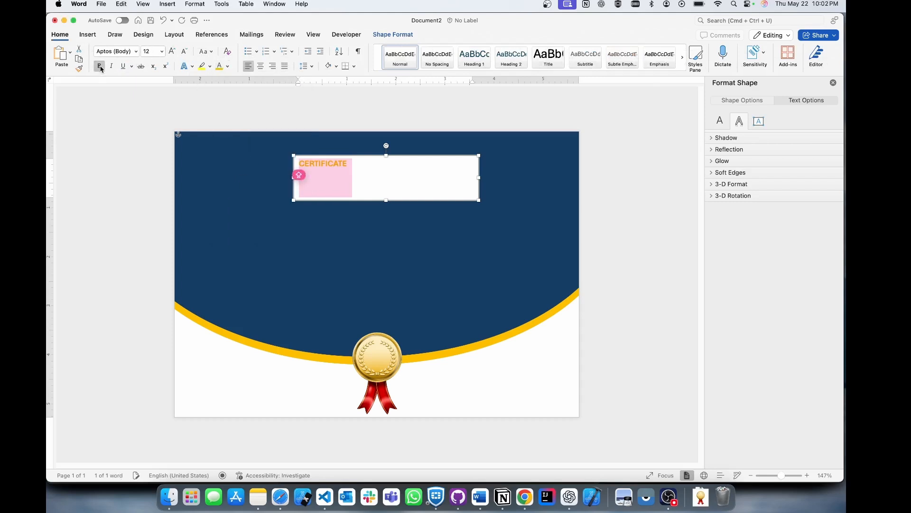
left_click(172, 51)
left_click(172, 51)
left_click(172, 51)
left_click(171, 52)
left_click(172, 51)
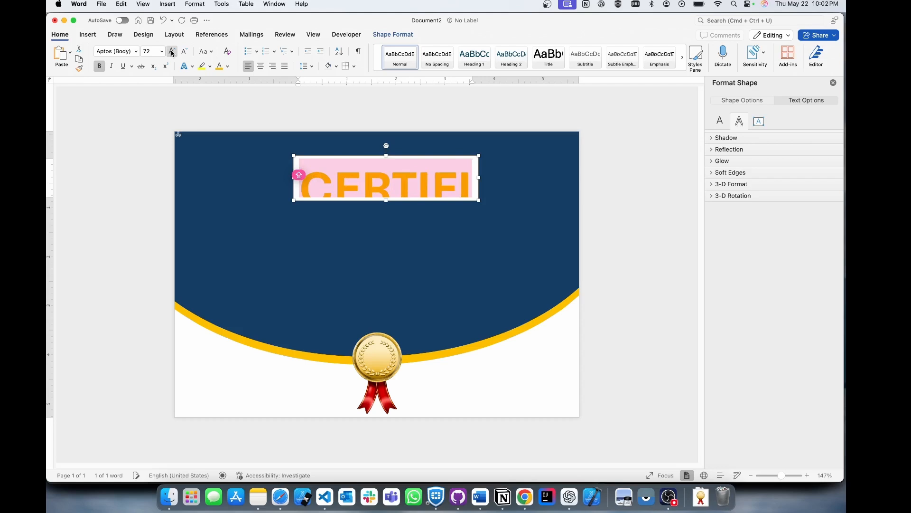
left_click(184, 51)
left_click(184, 52)
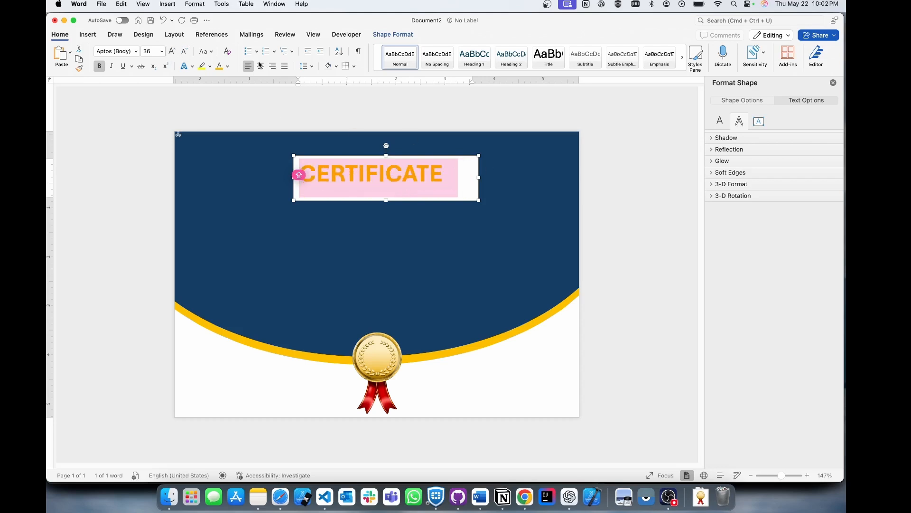
Step: Remove the fill and outline from the CERTIFICATE text box
left_click(394, 35)
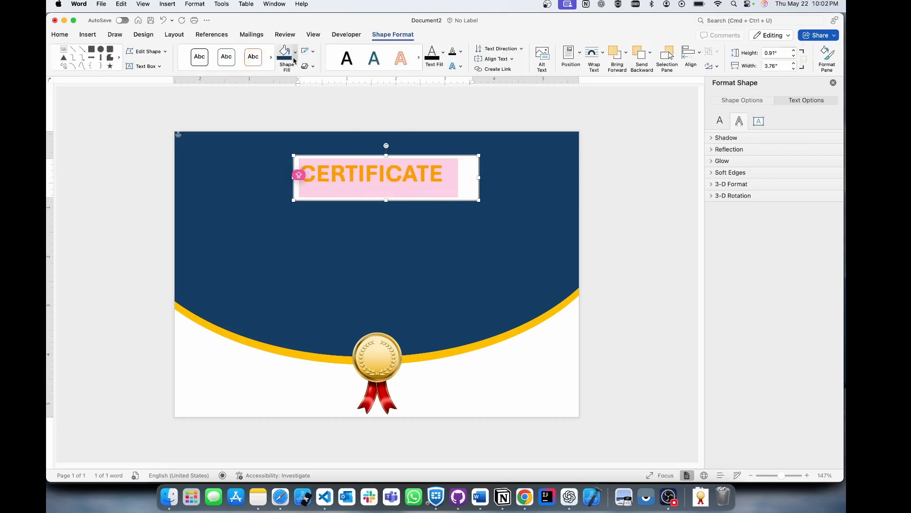
left_click(296, 52)
left_click(321, 78)
left_click(313, 51)
left_click(332, 76)
left_click(398, 238)
Step: Move the CERTIFICATE text box slightly up and narrow it to about 3.27 inches
left_click_drag(373, 176, 368, 172)
left_click(381, 229)
left_click(448, 171)
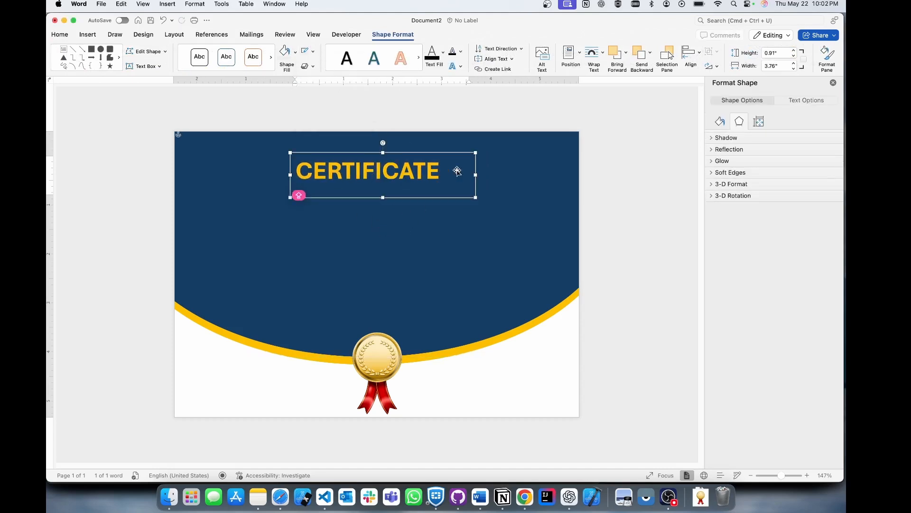
left_click_drag(475, 173, 448, 176)
left_click(484, 163)
Step: Duplicate the CERTIFICATE text box directly below the original and replace the copy's text with OF APPRECIATION
left_click(377, 170)
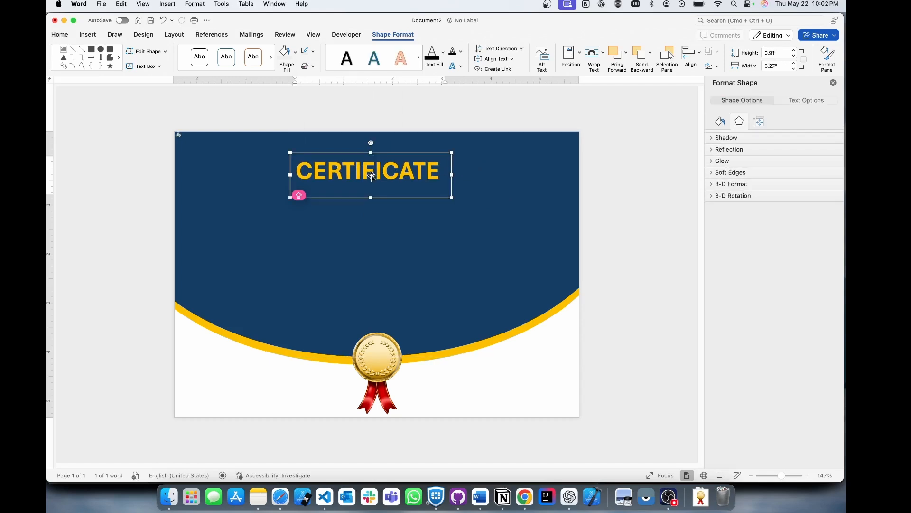
left_click_drag(373, 173, 357, 210)
double_click(358, 211)
type("OF")
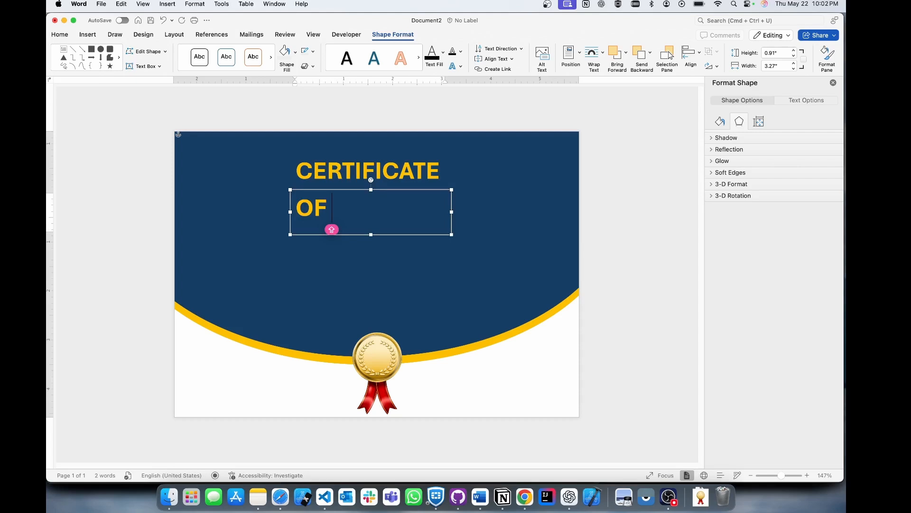
Step: Format the OF APPRECIATION text in white at 16 pt and center it in its box
key("shift+Home")
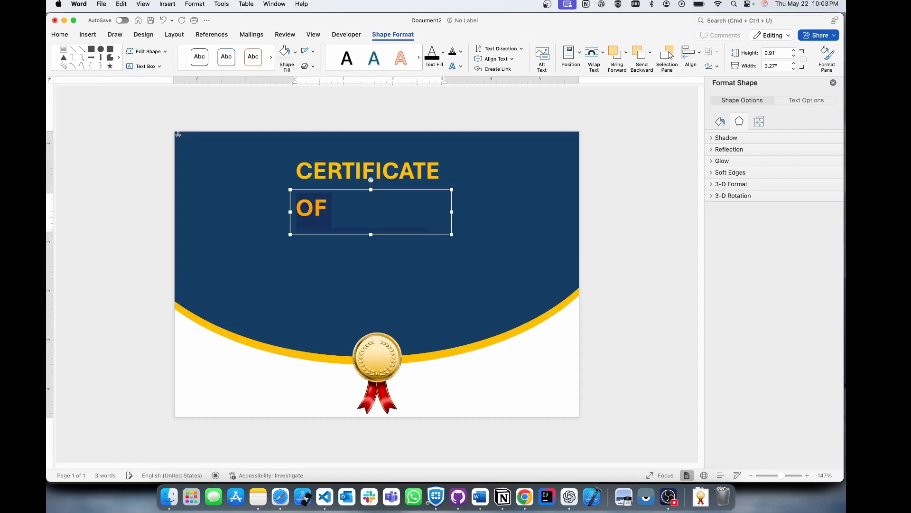
left_click(60, 34)
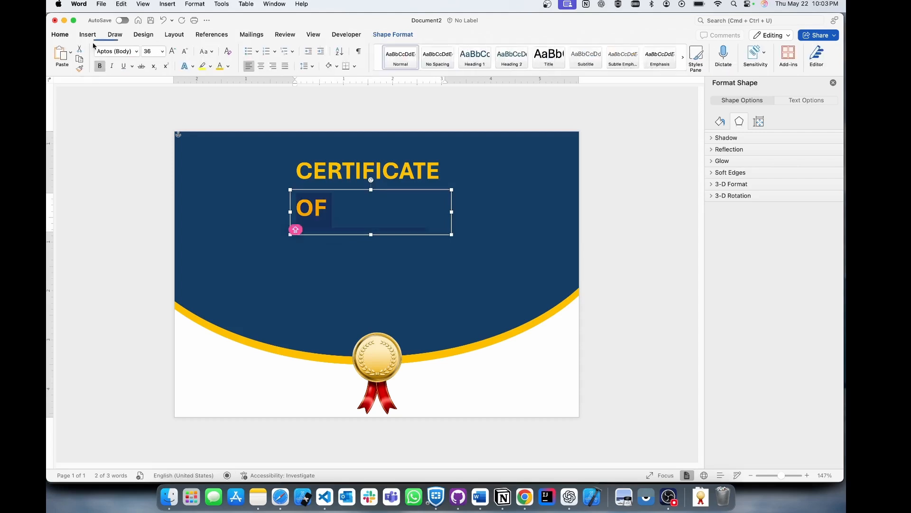
left_click(185, 51)
left_click(184, 51)
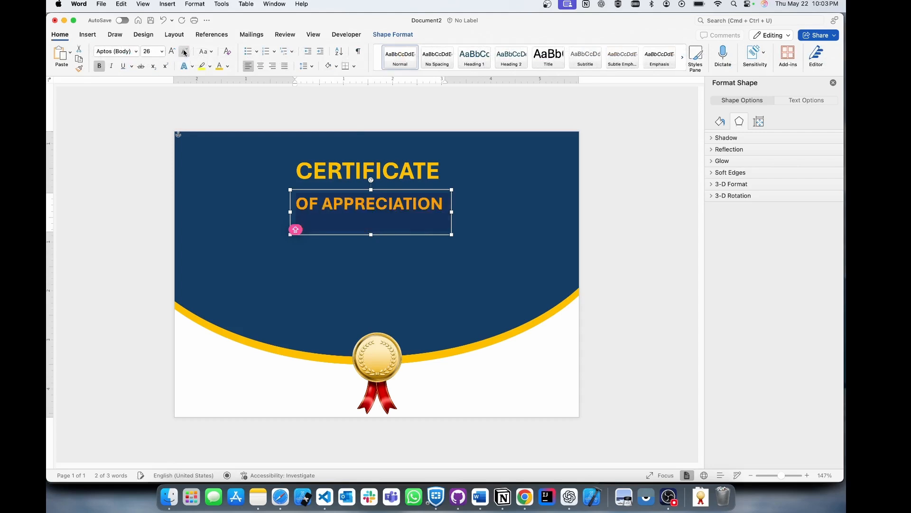
left_click(229, 66)
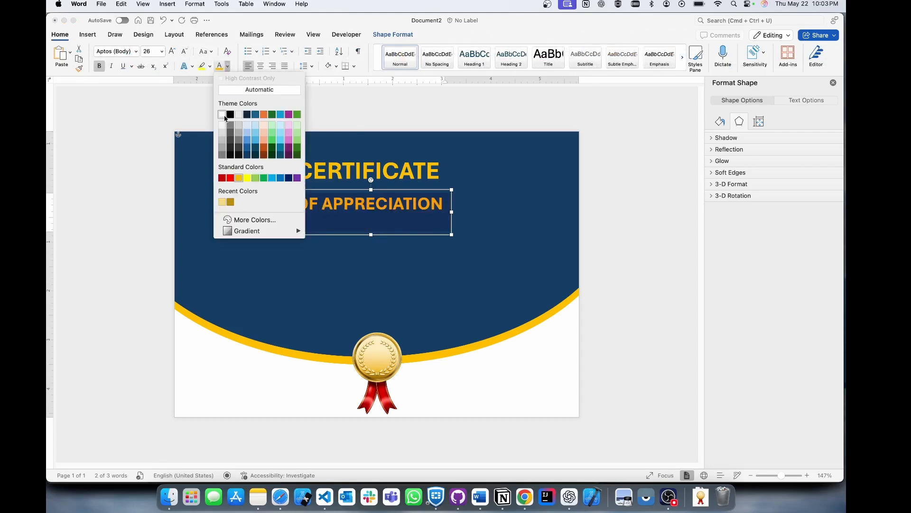
left_click(225, 115)
left_click(184, 53)
left_click(184, 52)
left_click(185, 52)
left_click(184, 52)
left_click(184, 52)
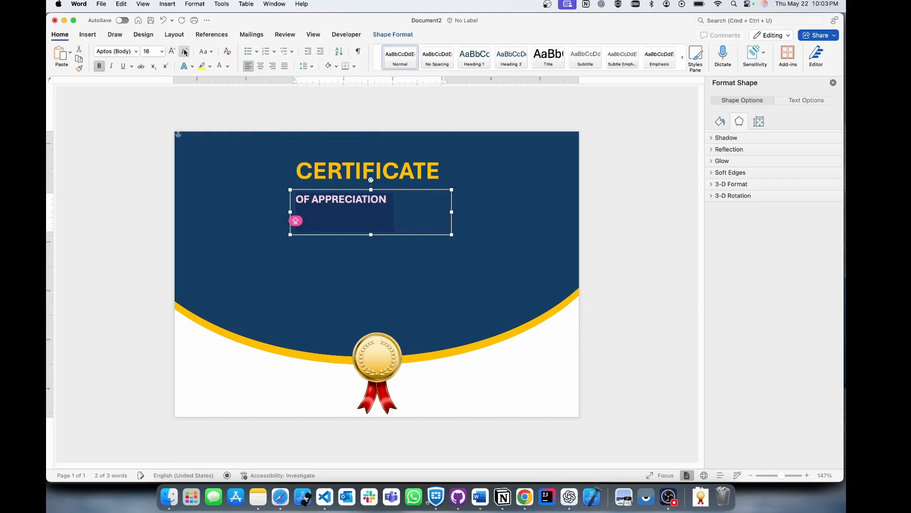
left_click(261, 66)
Step: Move the OF APPRECIATION box close beneath the title and shorten it to about 0.42 inches high
left_click(493, 183)
left_click(370, 190)
left_click_drag(371, 191, 369, 181)
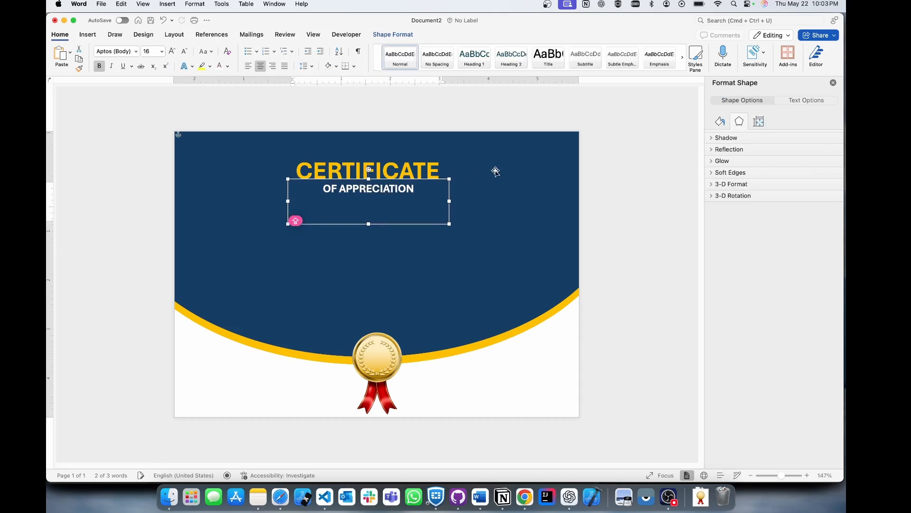
left_click(479, 173)
left_click(357, 189)
left_click_drag(368, 223, 369, 200)
left_click(496, 163)
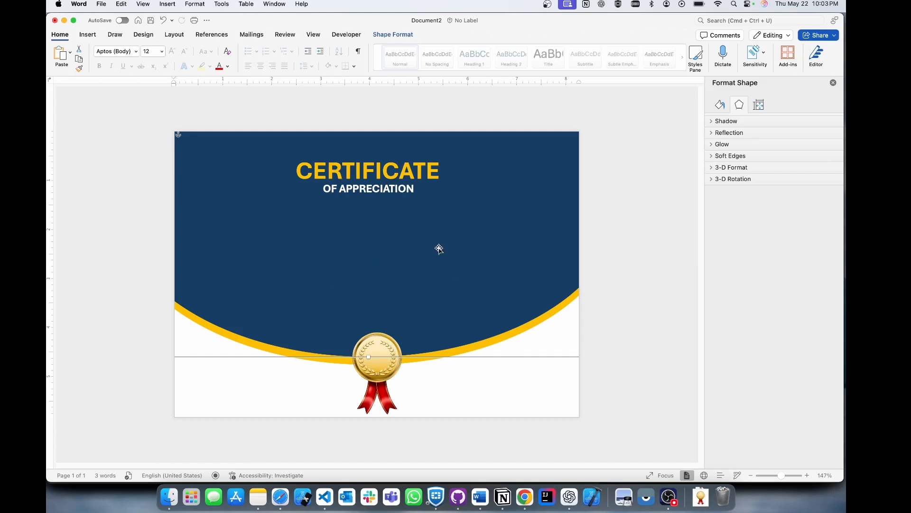
Step: Bring the certification paragraph from Notes into a text box below the subtitle, sized about 6.2 by 1.36 inches
left_click(258, 496)
left_click_drag(400, 141, 416, 138)
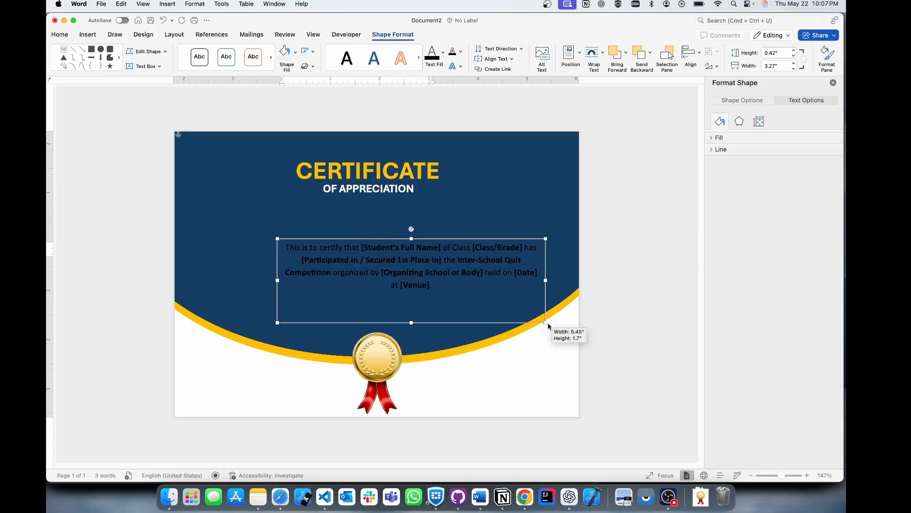
left_click_drag(576, 325, 579, 342)
left_click_drag(396, 254, 358, 263)
left_click_drag(388, 339, 381, 302)
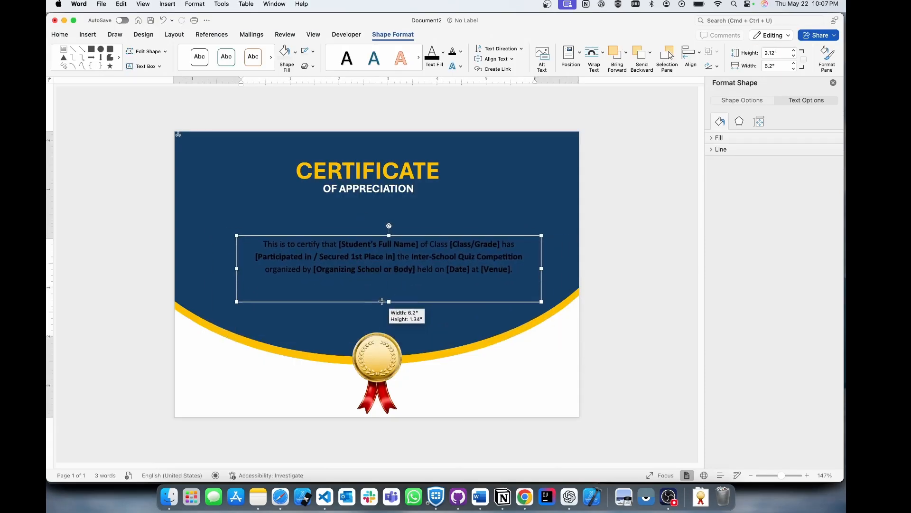
left_click_drag(379, 260, 376, 266)
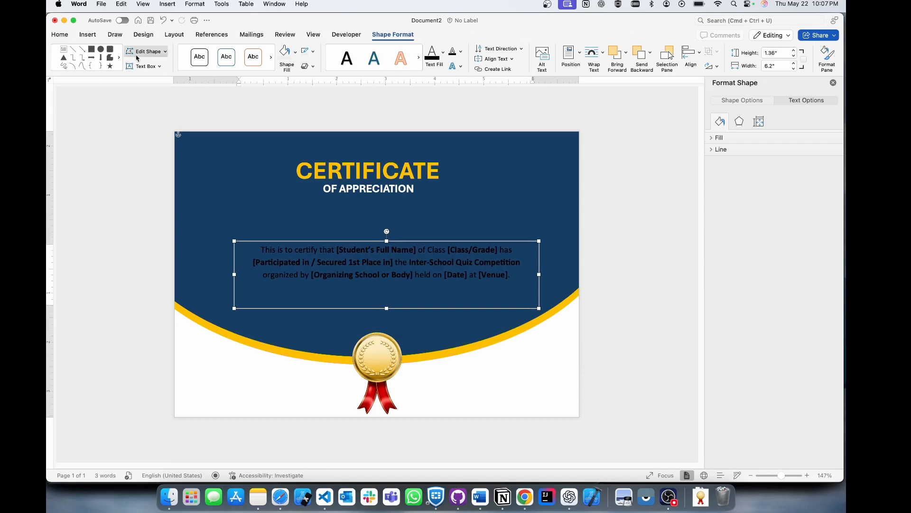
Step: Set the certification paragraph to white, non-bold text at 14 pt
left_click(59, 34)
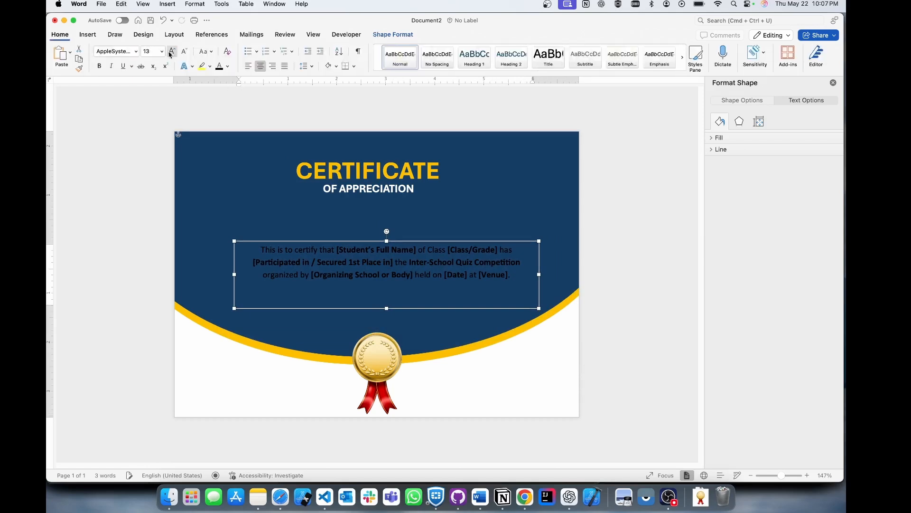
left_click(228, 68)
left_click(223, 116)
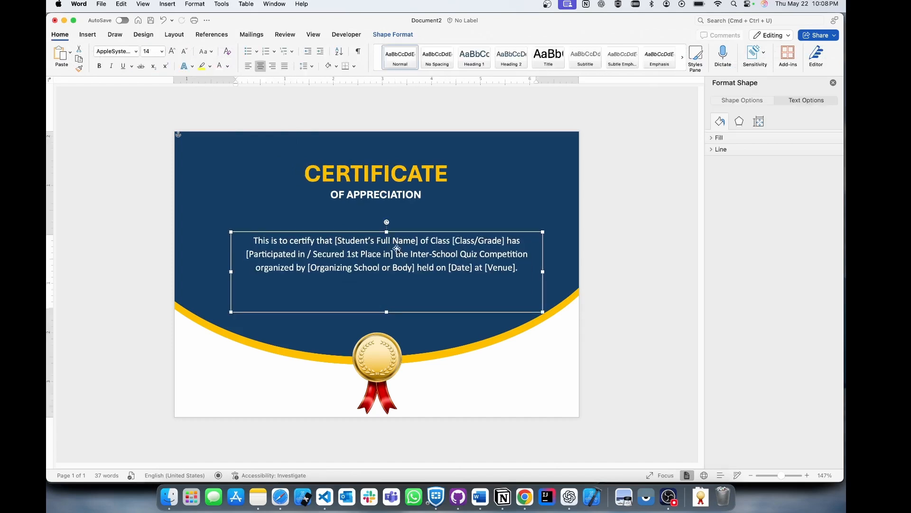
Step: Shorten the certification paragraph's text box and widen it slightly, keeping the wording on three lines
left_click_drag(386, 312, 385, 299)
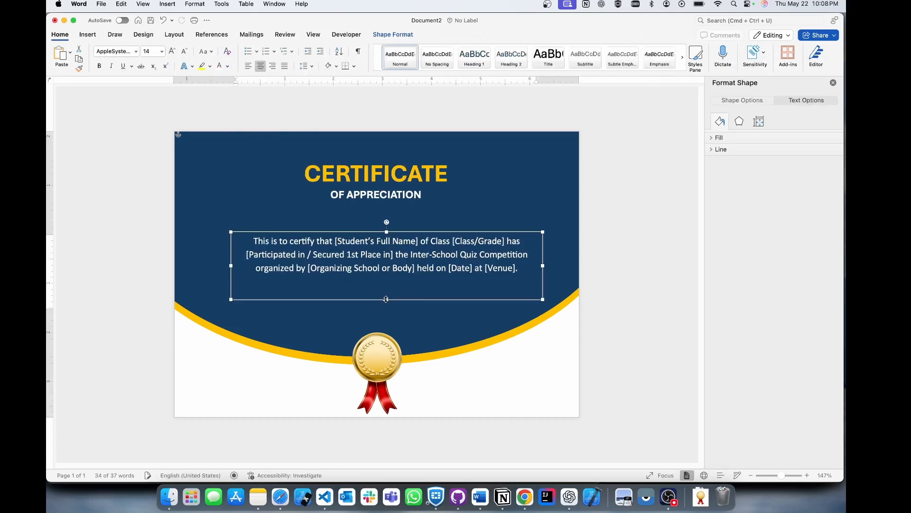
mouse_move(543, 233)
left_mouse_down()
mouse_move(554, 226)
mouse_move(546, 230)
left_mouse_up()
left_click(559, 220)
left_click(431, 244)
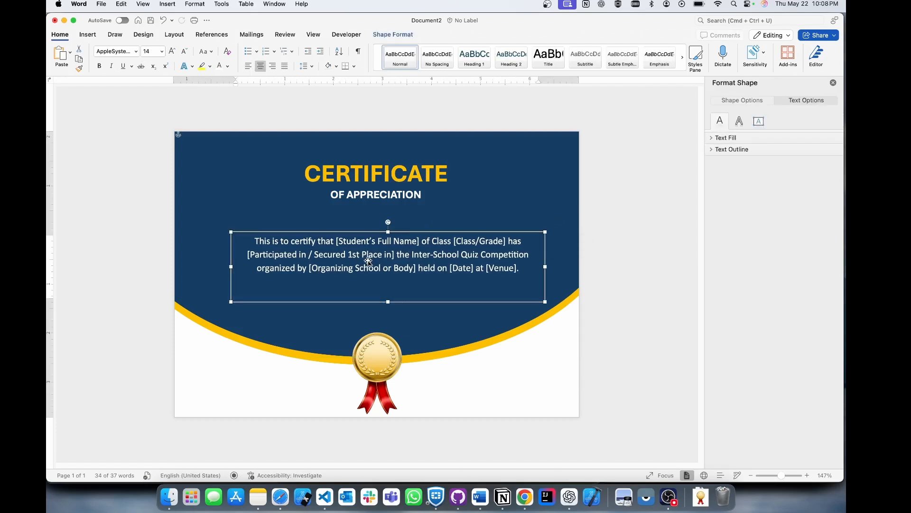
left_click(464, 201)
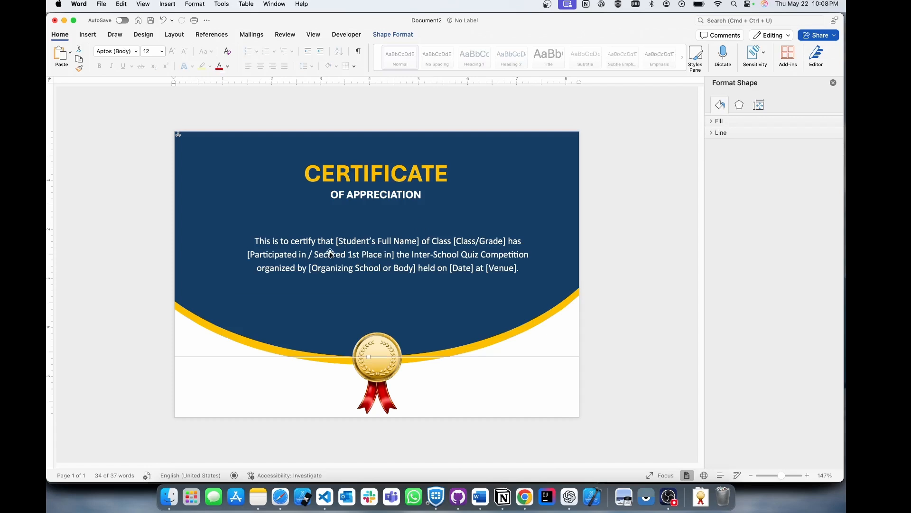